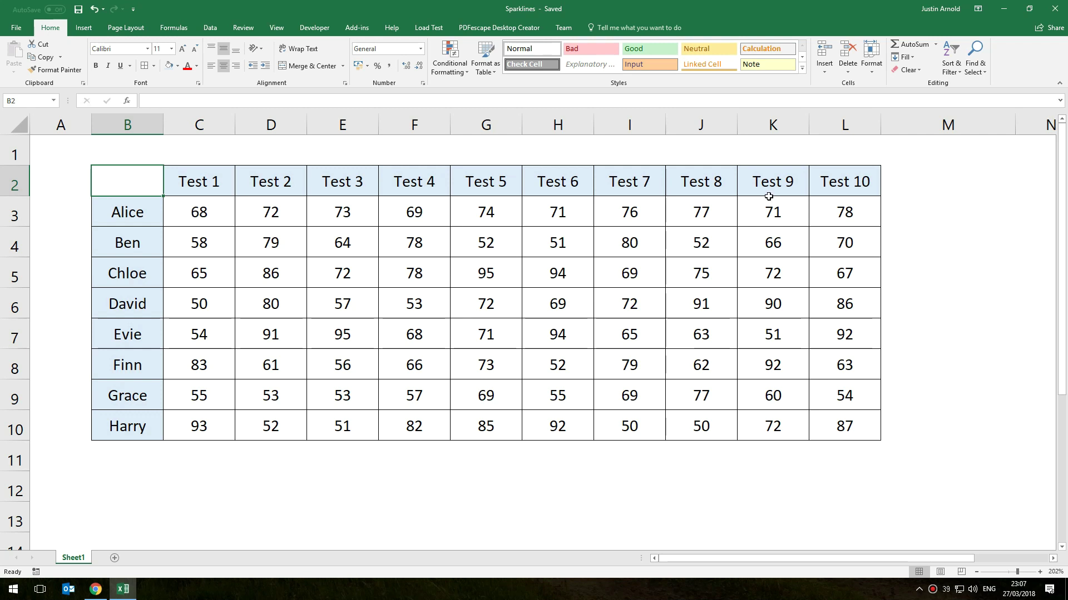
pyautogui.moveTo(880, 164); pyautogui.dragTo(1021, 441)
pyautogui.press('Delete')
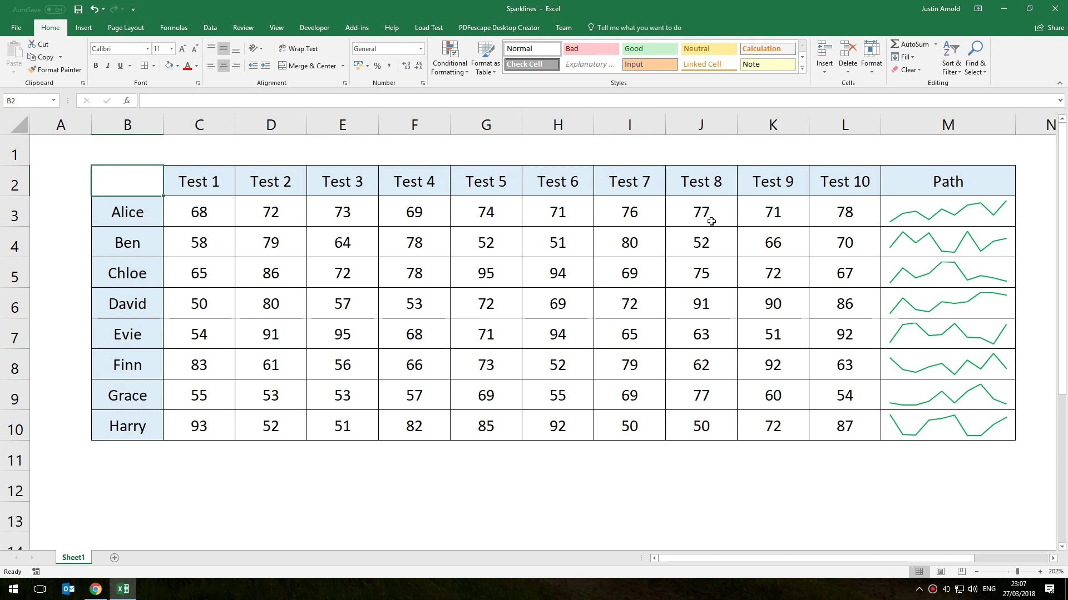
pyautogui.click(940, 215)
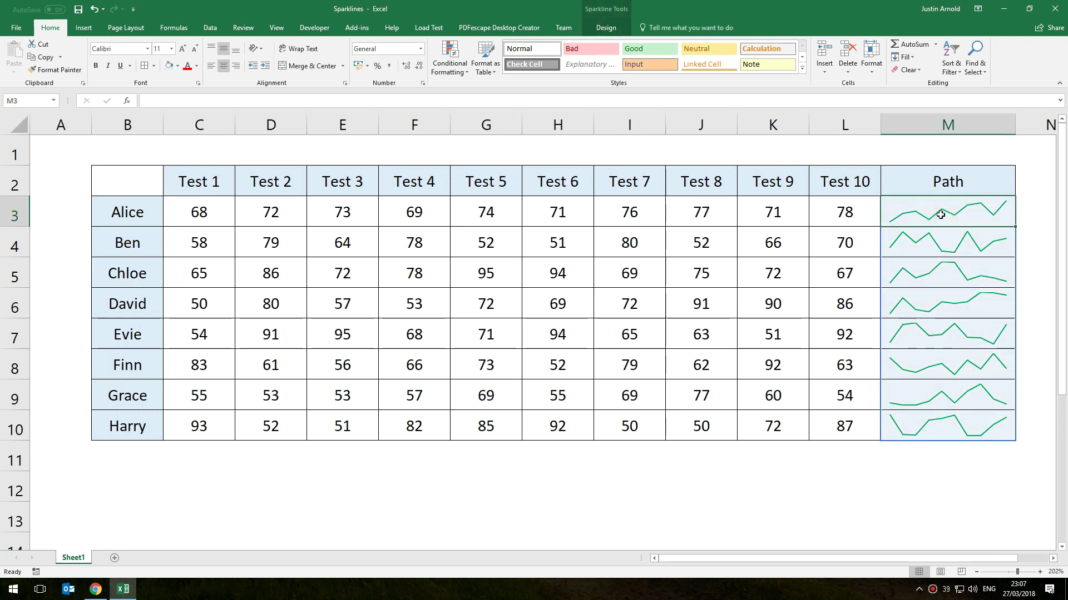
pyautogui.click(866, 214)
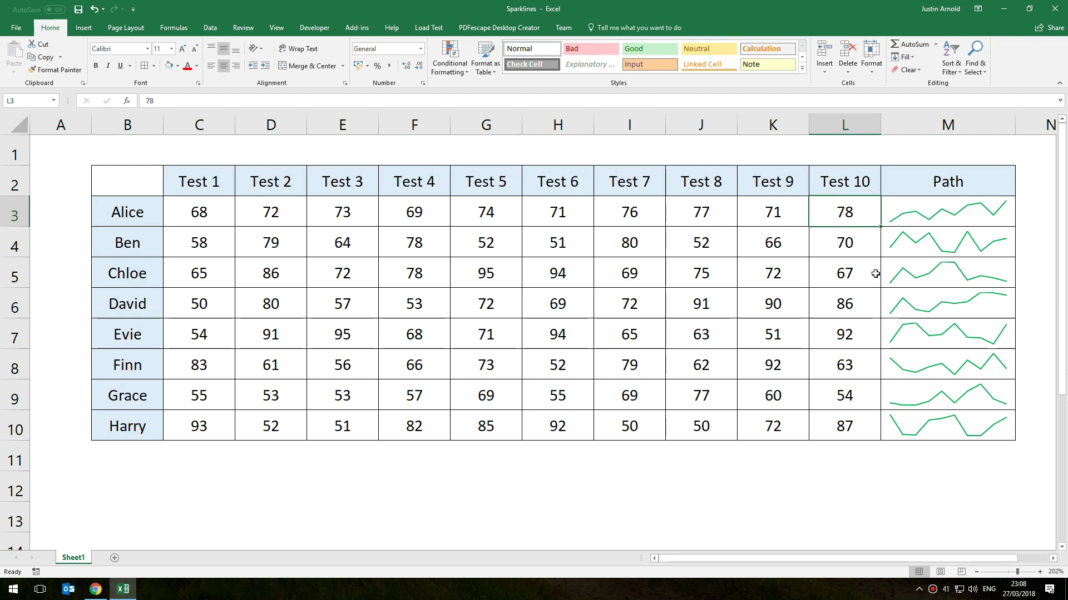
# Delete the Path sparkline column M, widen the empty column M, and select cell M3
pyautogui.rightClick(946, 128)
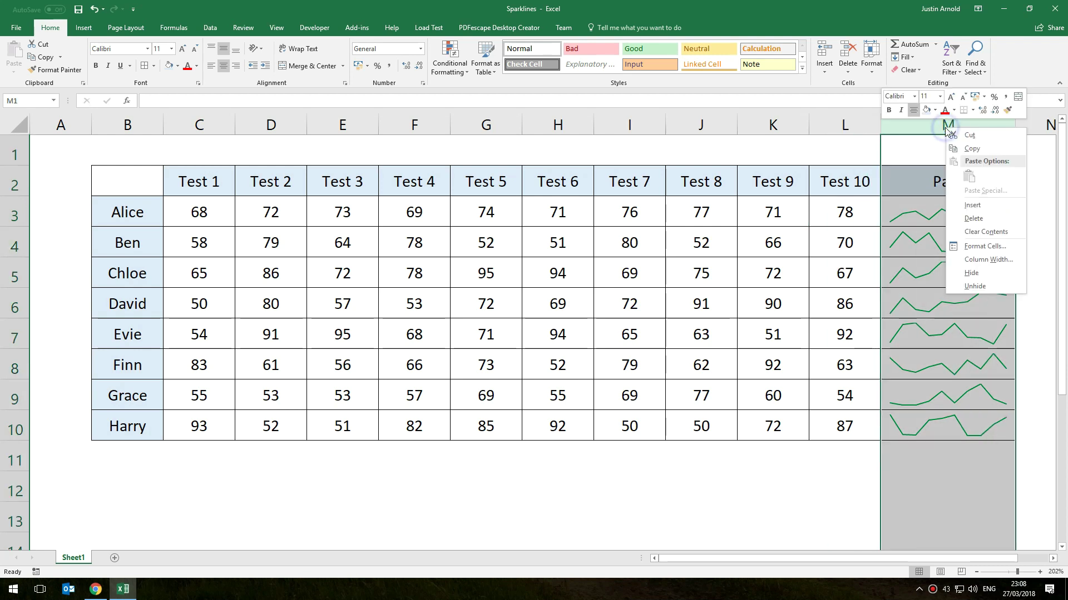
pyautogui.click(973, 218)
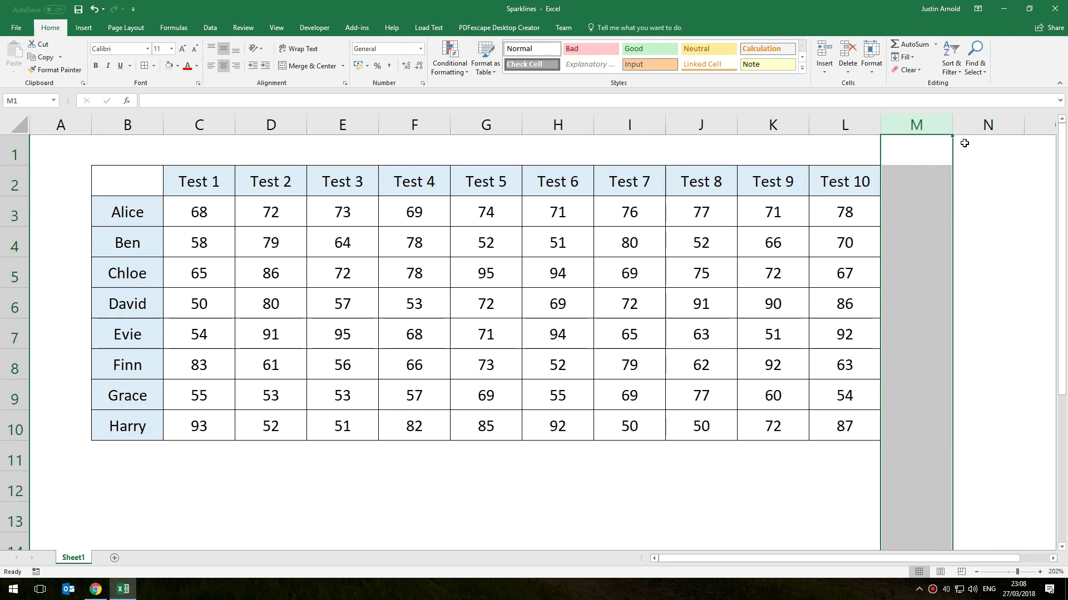
pyautogui.moveTo(955, 128); pyautogui.dragTo(1001, 129)
pyautogui.click(911, 206)
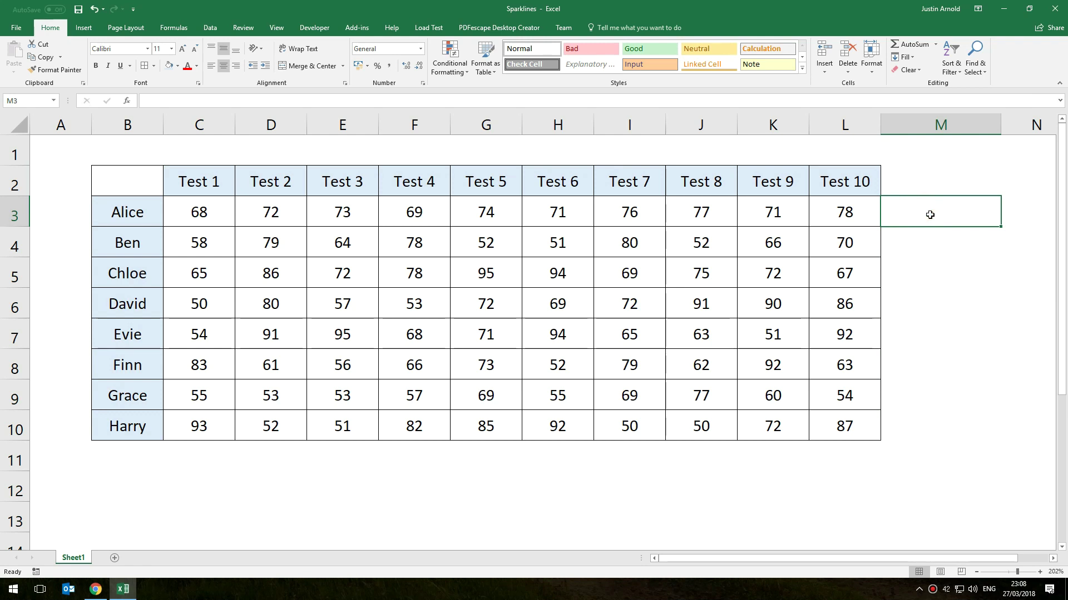
pyautogui.click(83, 27)
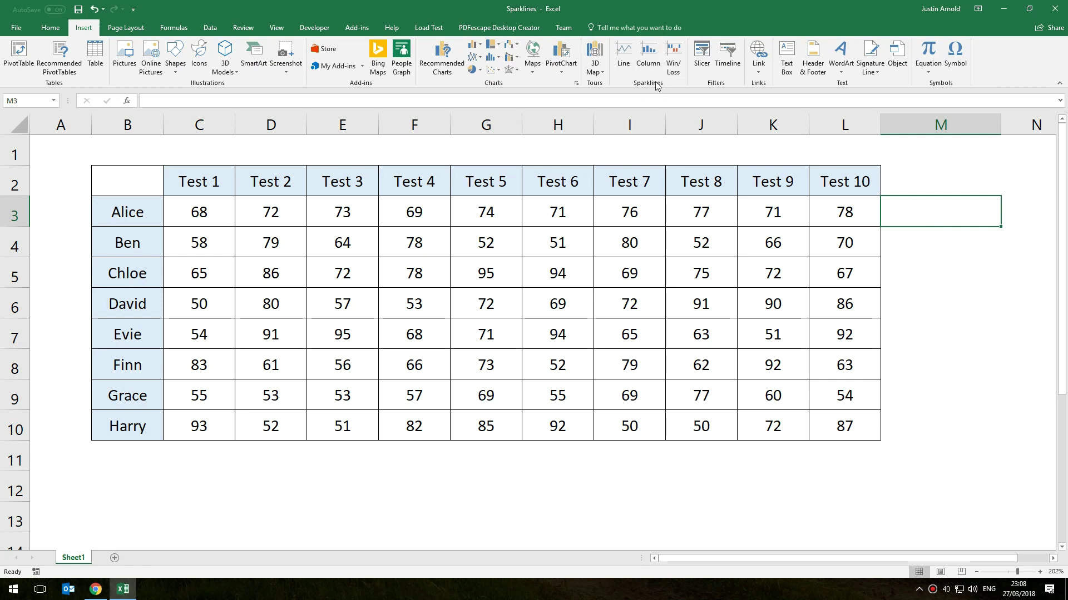
# Insert a line sparkline in M3 using Alice's scores in C3:L3 as the data range
pyautogui.click(623, 54)
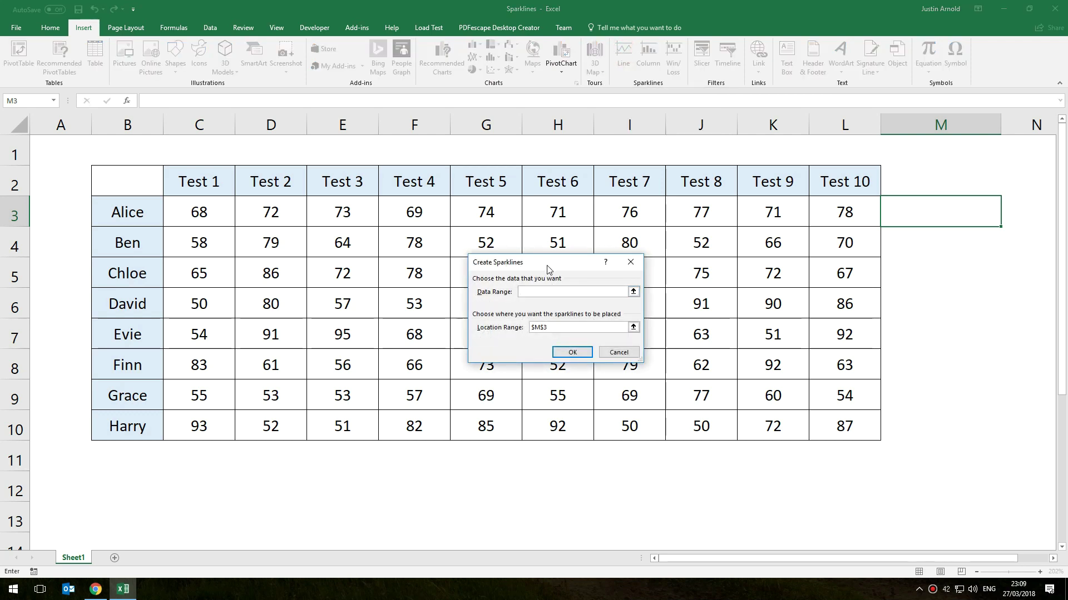
pyautogui.moveTo(549, 268); pyautogui.dragTo(529, 283)
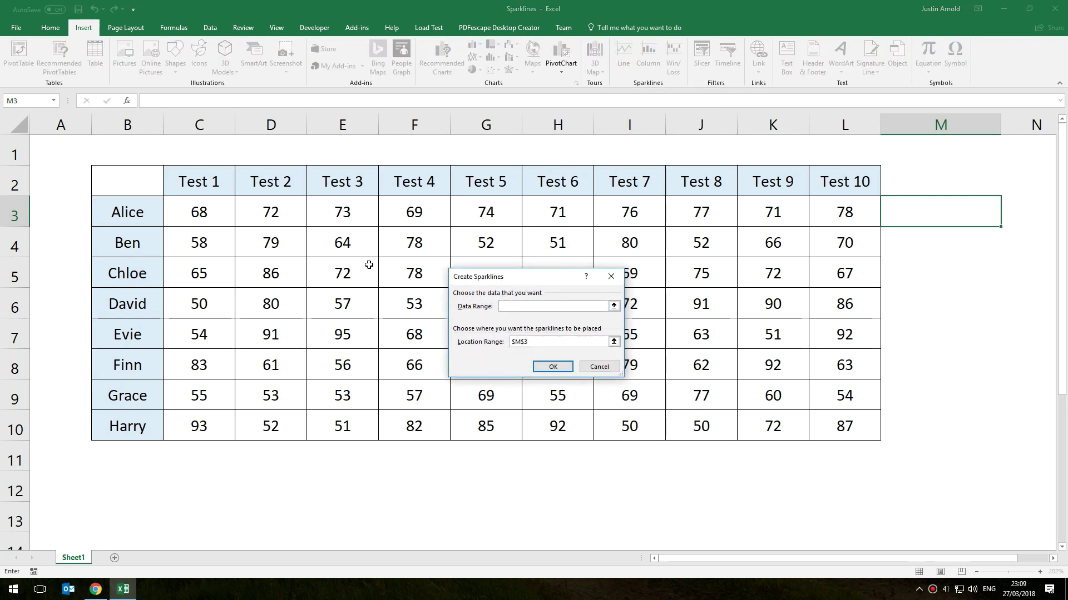
pyautogui.click(614, 306)
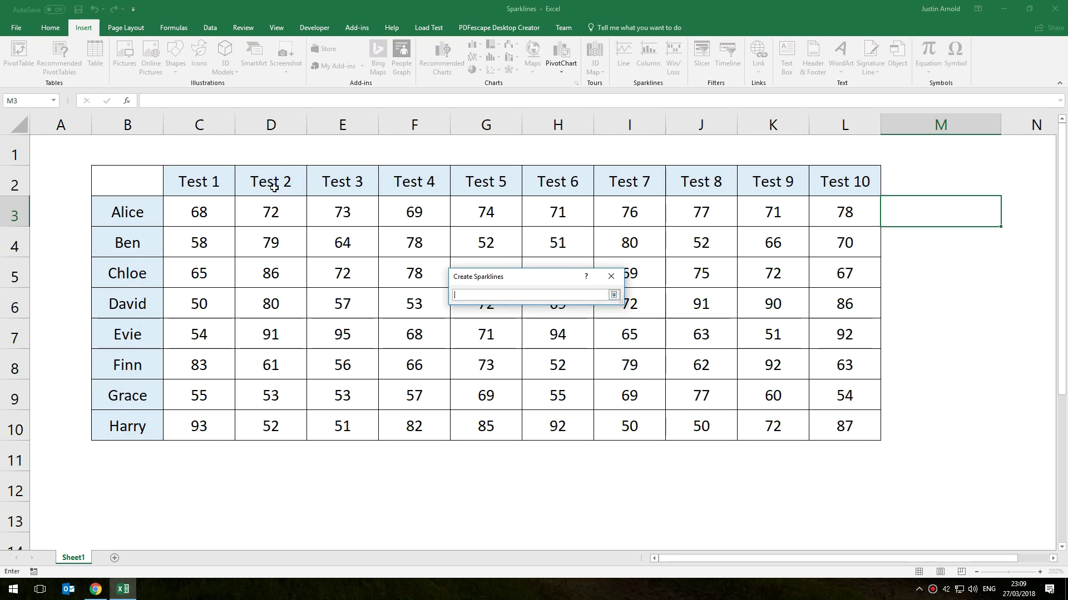
pyautogui.moveTo(195, 206); pyautogui.dragTo(815, 209)
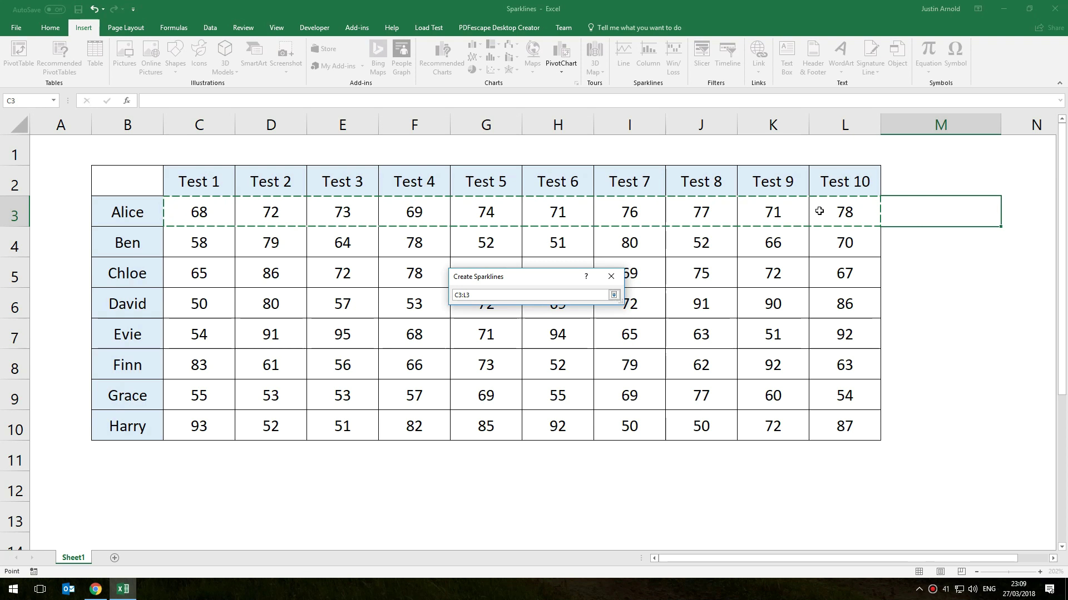
pyautogui.click(614, 296)
pyautogui.click(552, 367)
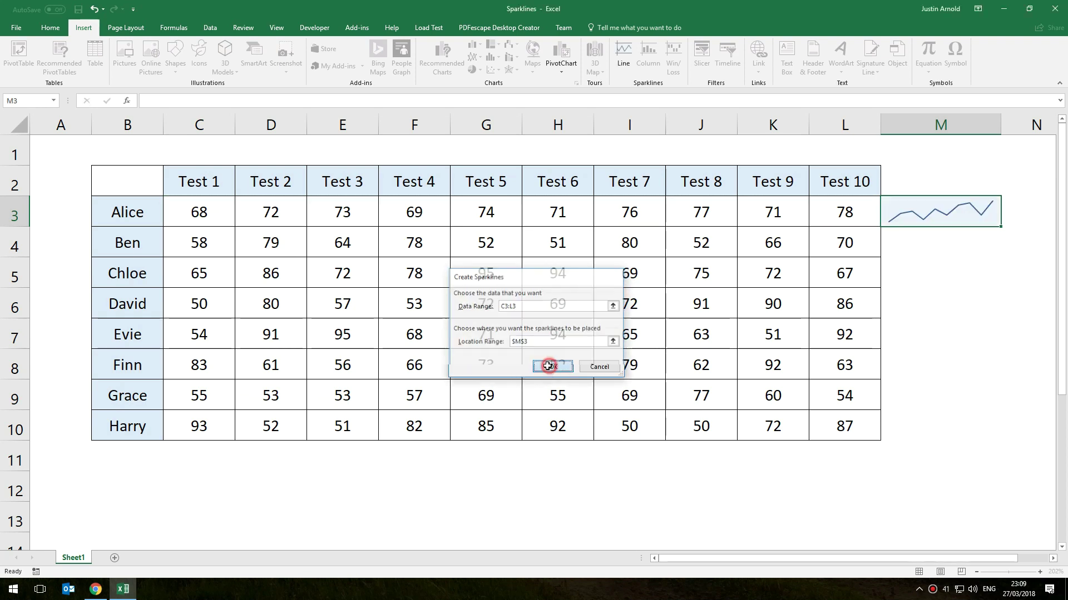
pyautogui.click(964, 306)
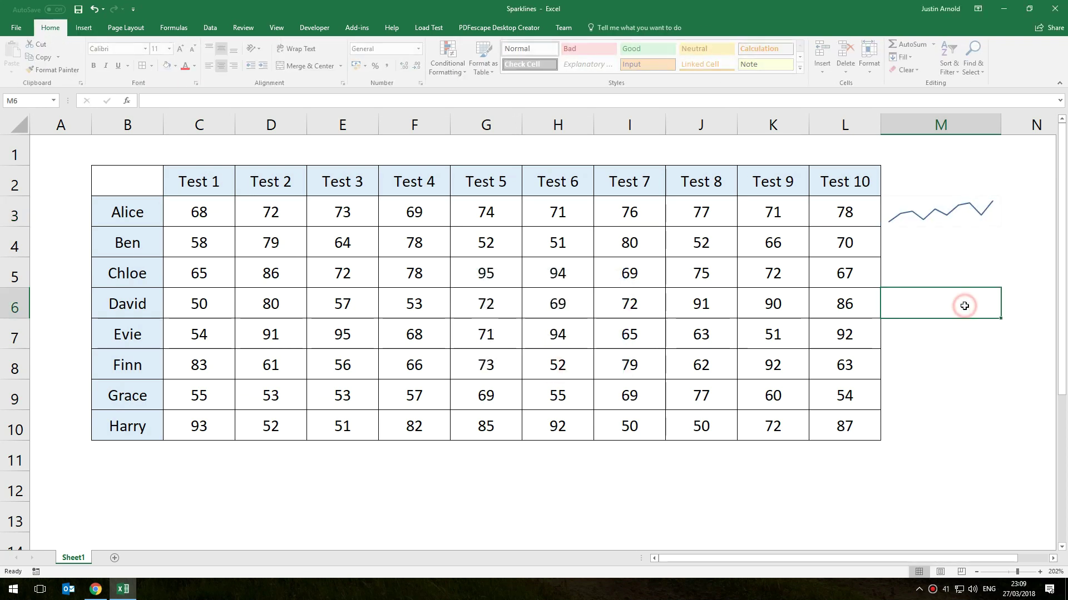
# Fill the M3 sparkline down through M10 so rows 3-10 each get one
pyautogui.click(940, 211)
pyautogui.click(936, 304)
pyautogui.click(935, 217)
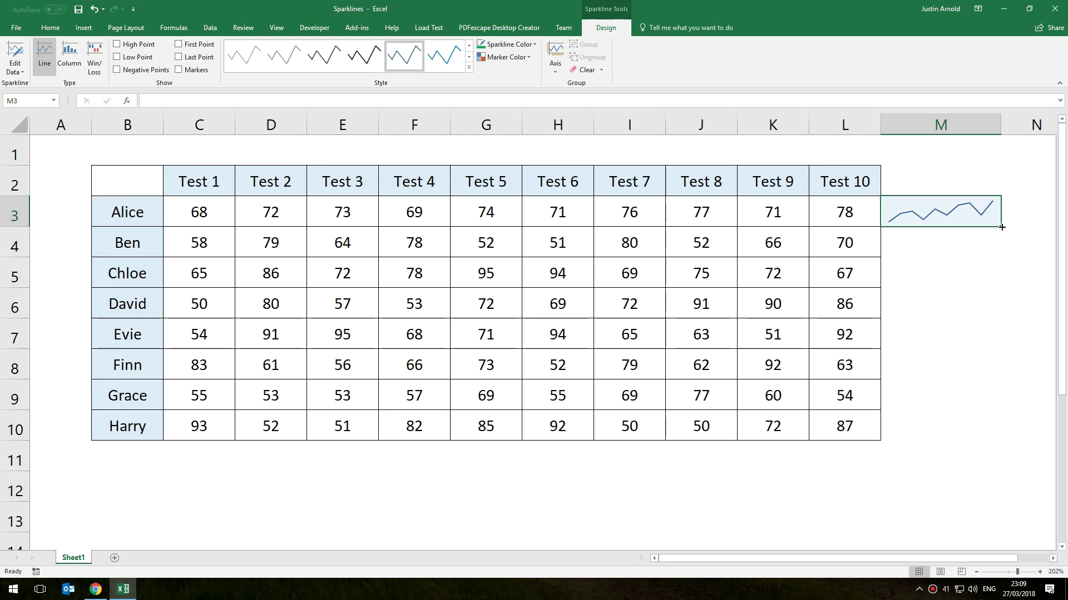
pyautogui.moveTo(1001, 227); pyautogui.dragTo(977, 450)
pyautogui.click(890, 476)
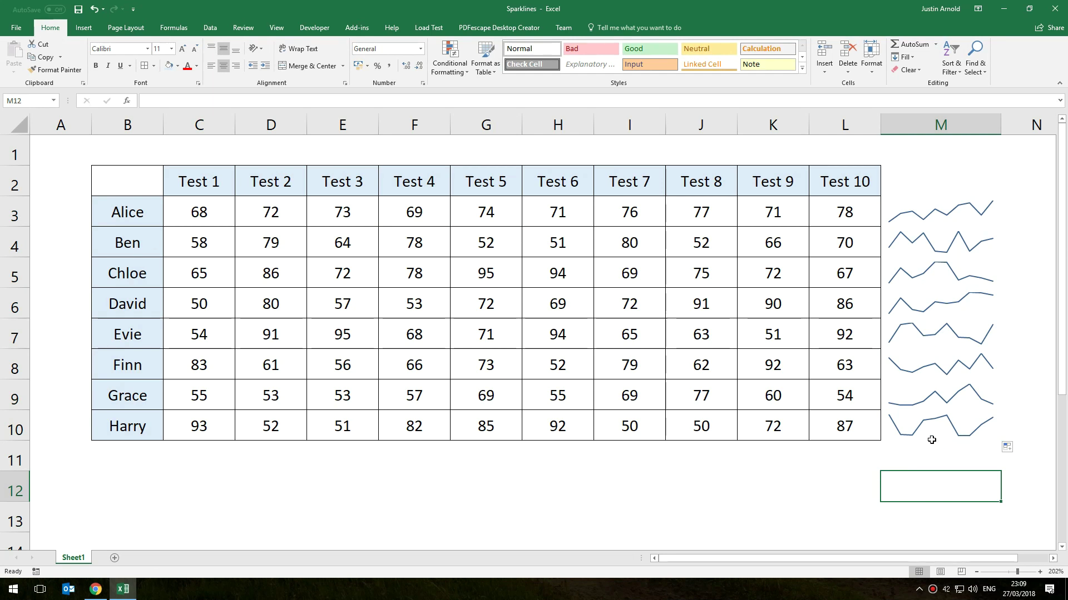
pyautogui.click(914, 211)
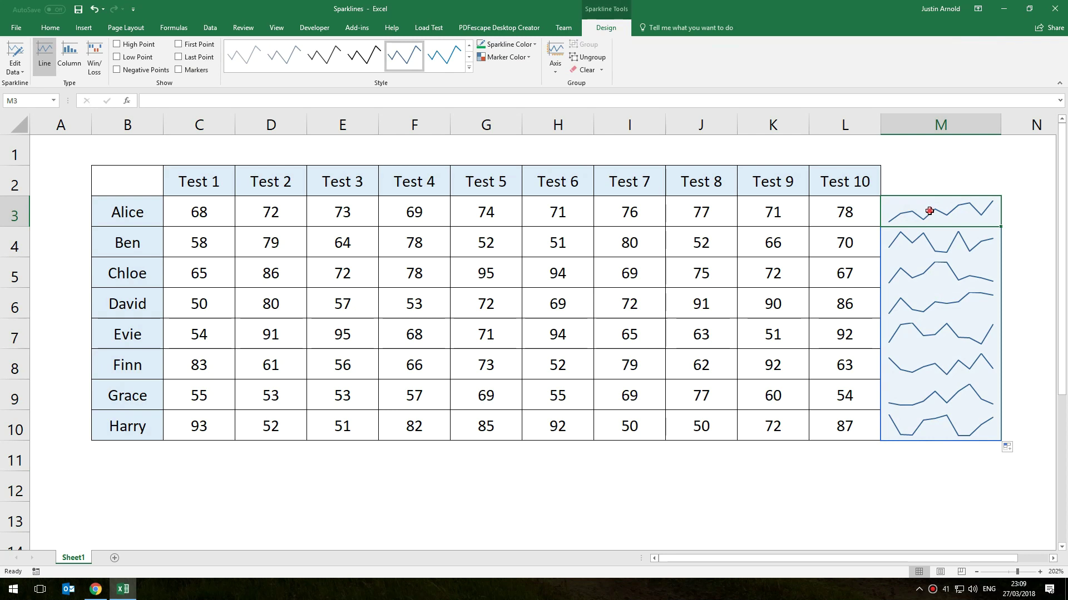
# Change the sparkline colour of M3:M10 from blue to standard Red
pyautogui.moveTo(929, 211)
pyautogui.mouseDown()
pyautogui.moveTo(889, 424)
pyautogui.moveTo(901, 428)
pyautogui.mouseUp()
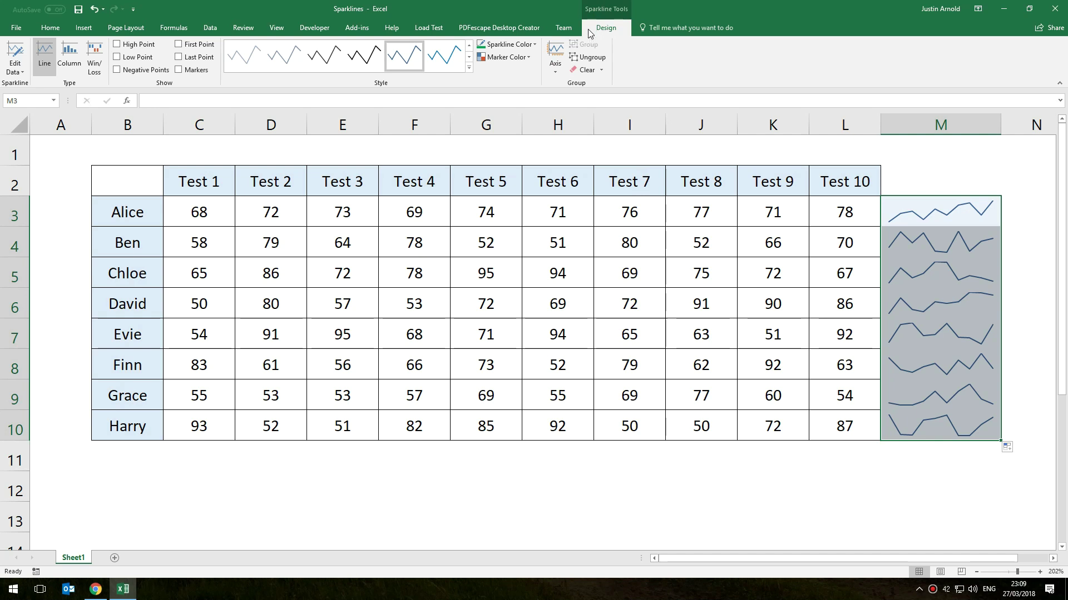
pyautogui.click(523, 45)
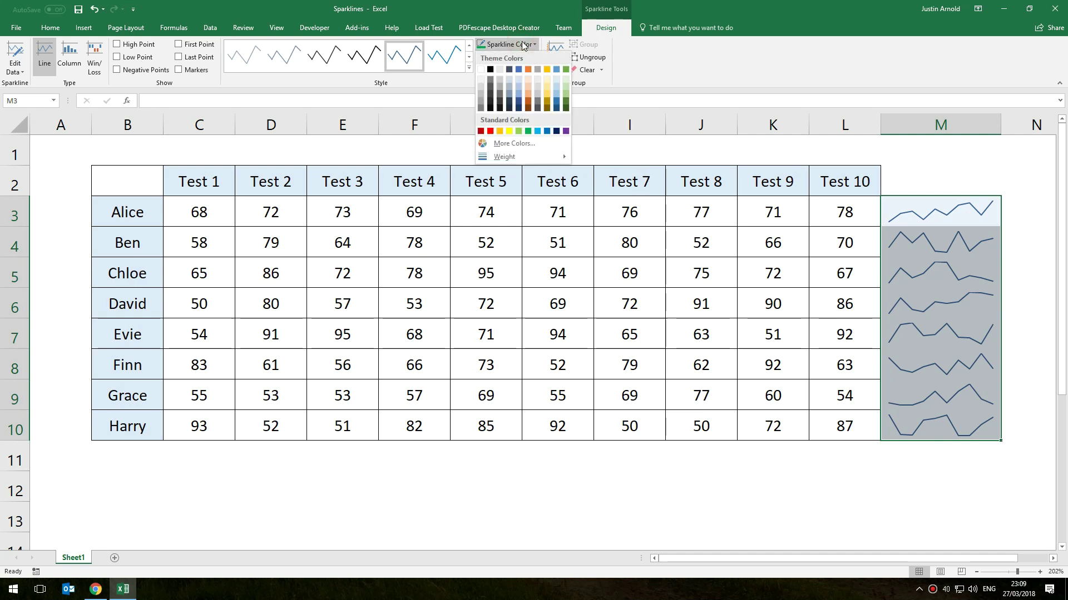
pyautogui.click(490, 130)
pyautogui.click(554, 190)
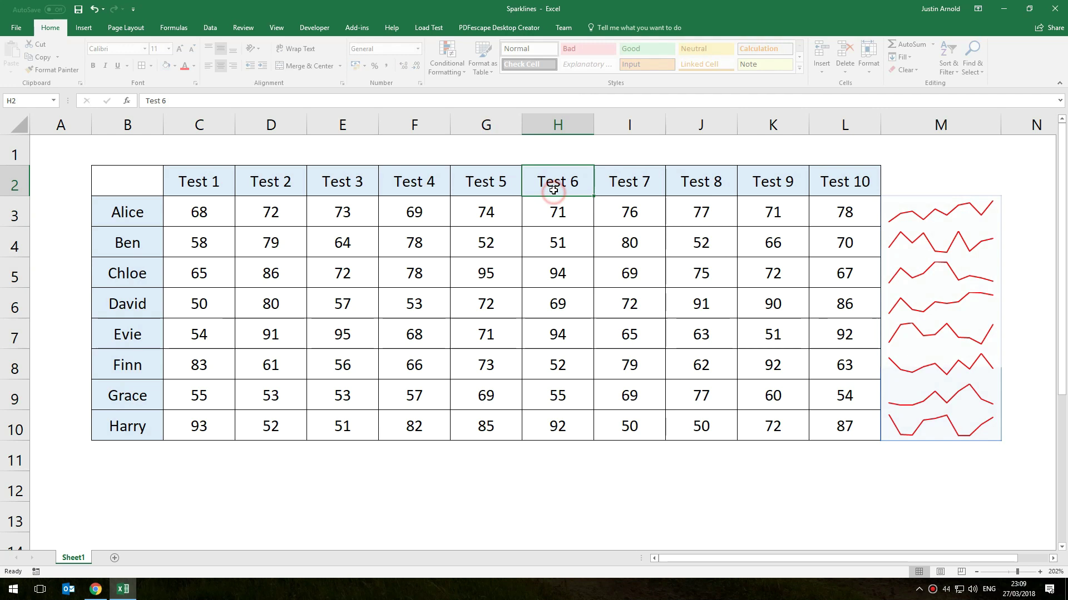
pyautogui.moveTo(912, 210); pyautogui.dragTo(934, 431)
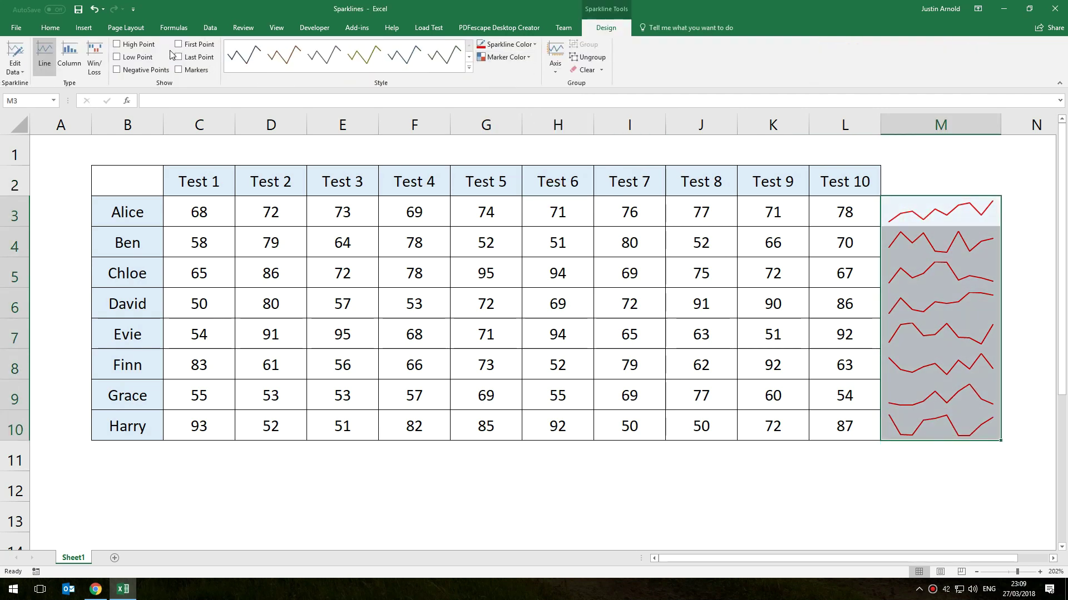
# Turn on High Point markers for the sparklines and colour them green
pyautogui.click(118, 44)
pyautogui.click(635, 241)
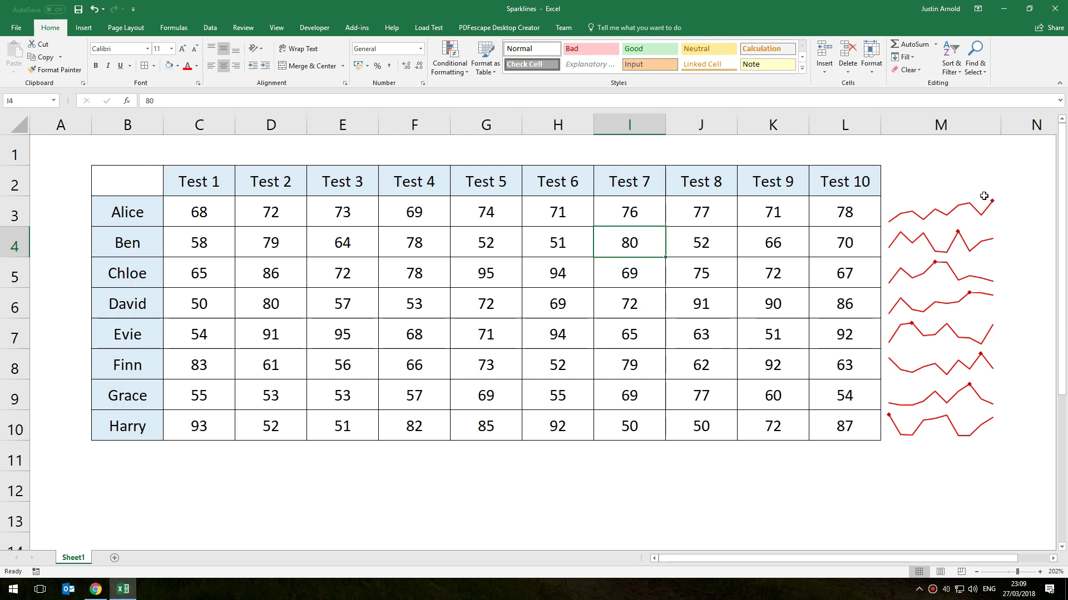
pyautogui.click(949, 208)
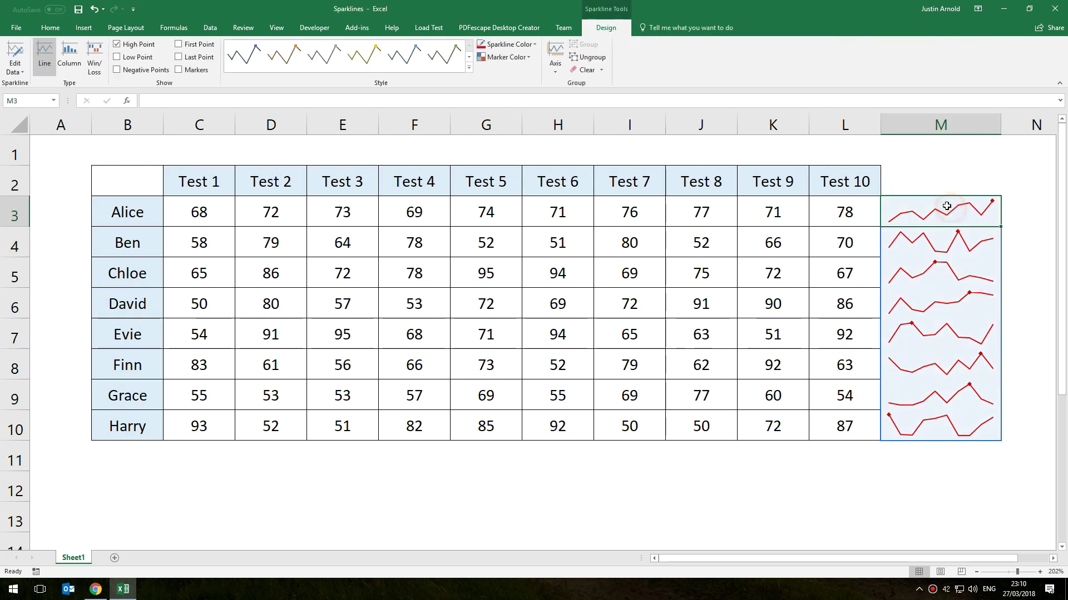
pyautogui.click(508, 57)
pyautogui.moveTo(540, 102)
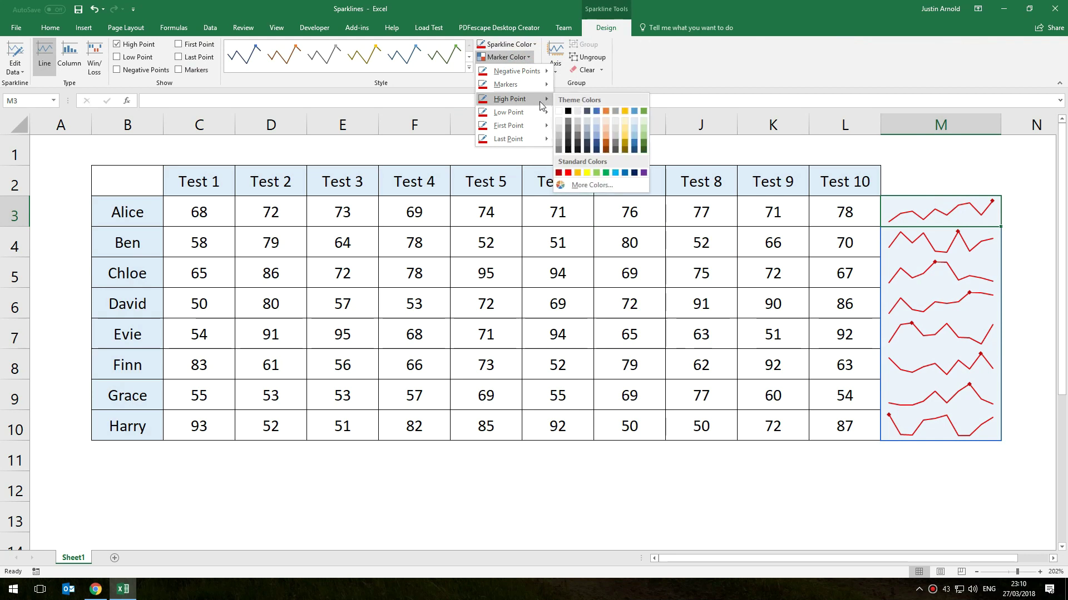
pyautogui.click(605, 172)
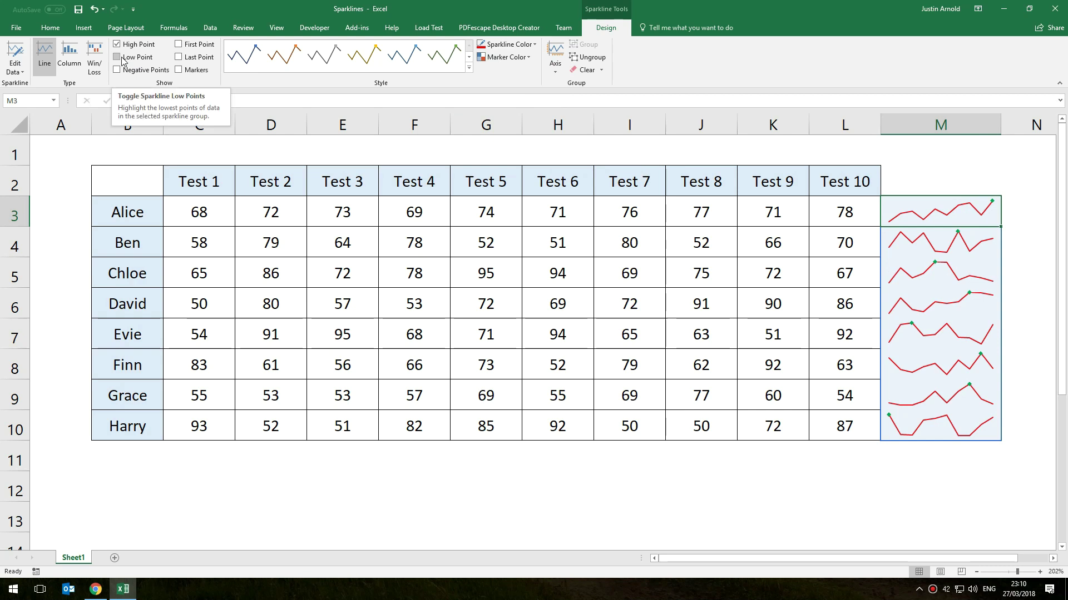
# Switch the sparklines to Column type after testing Win/Loss, then apply the green style
pyautogui.click(71, 55)
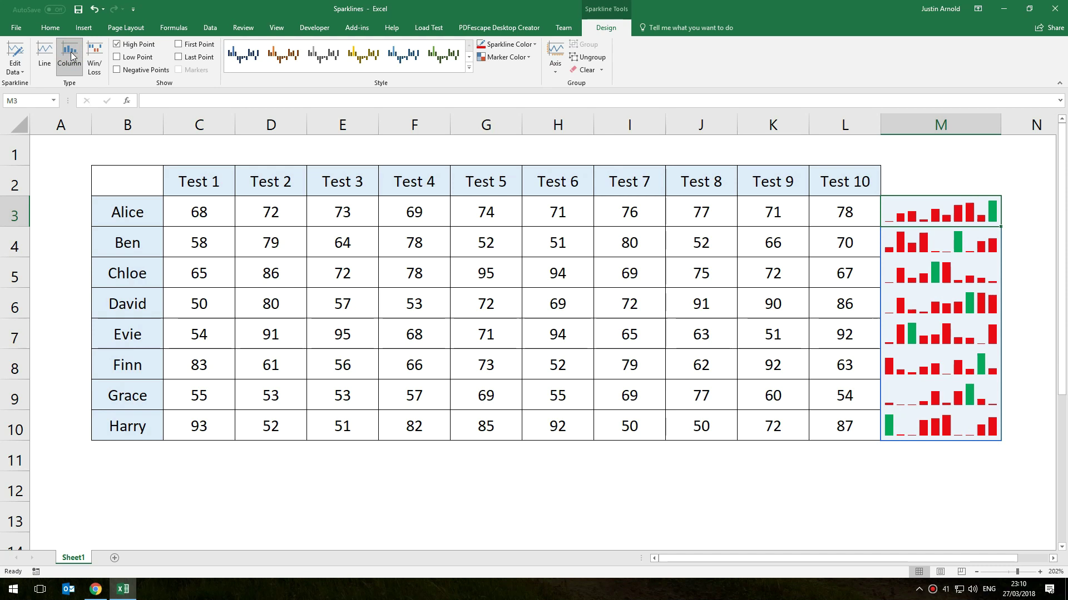
pyautogui.click(101, 59)
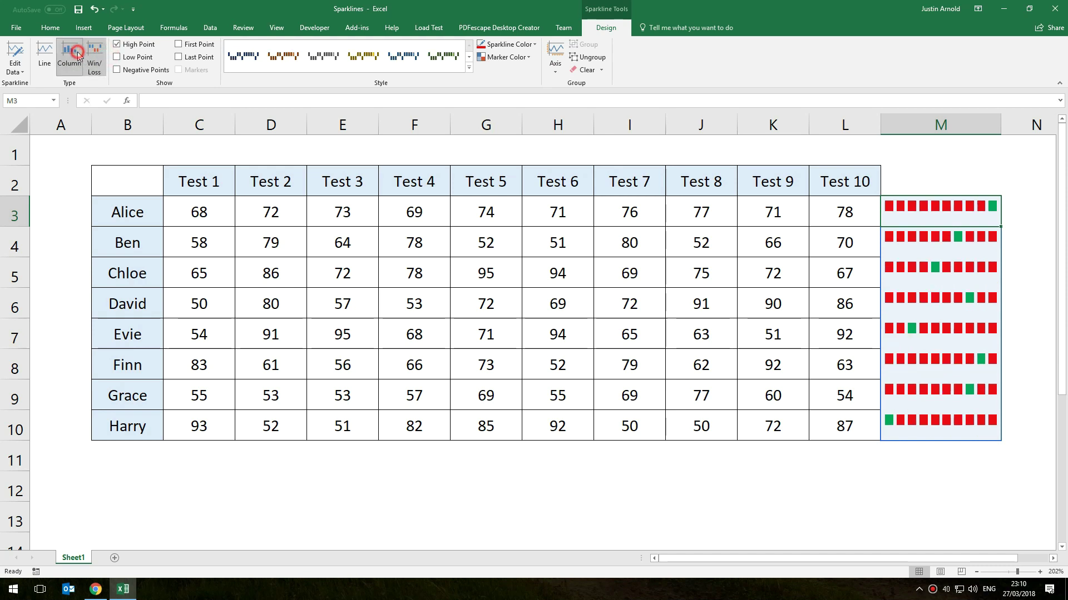
pyautogui.click(77, 54)
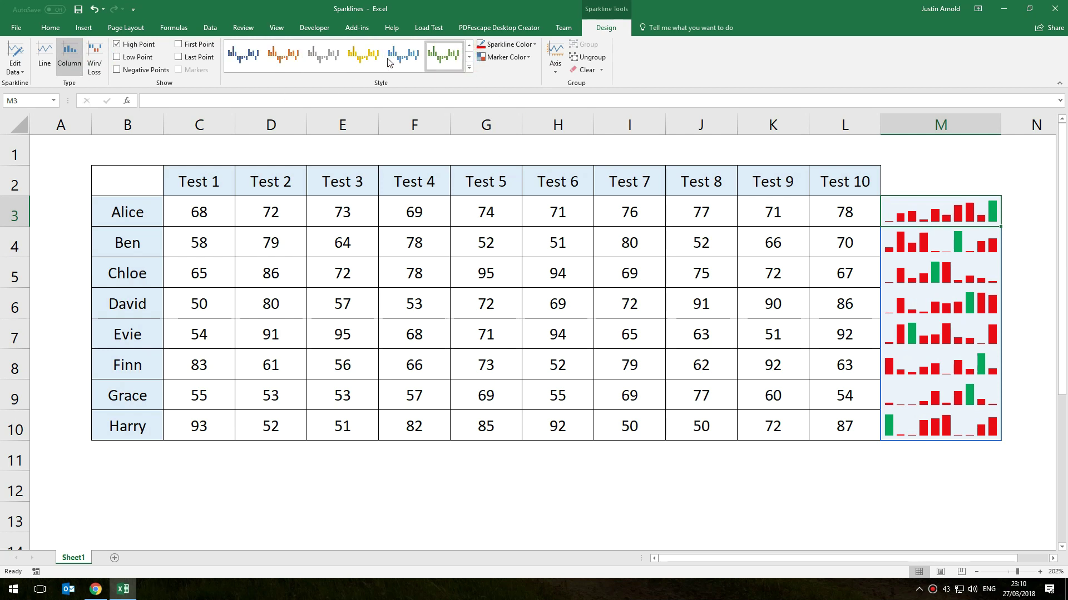
pyautogui.click(443, 55)
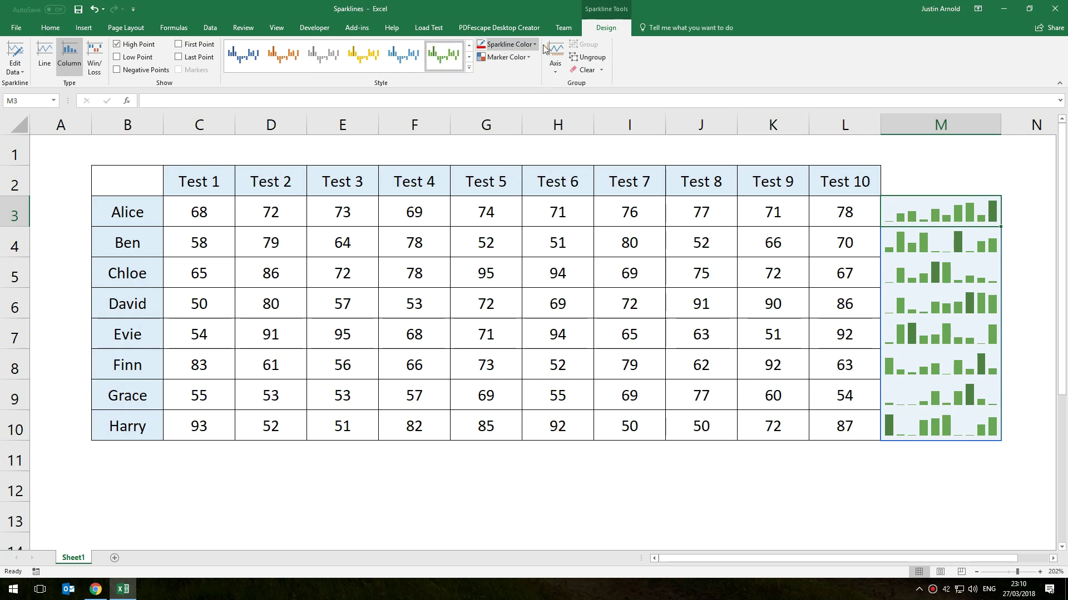
pyautogui.click(682, 188)
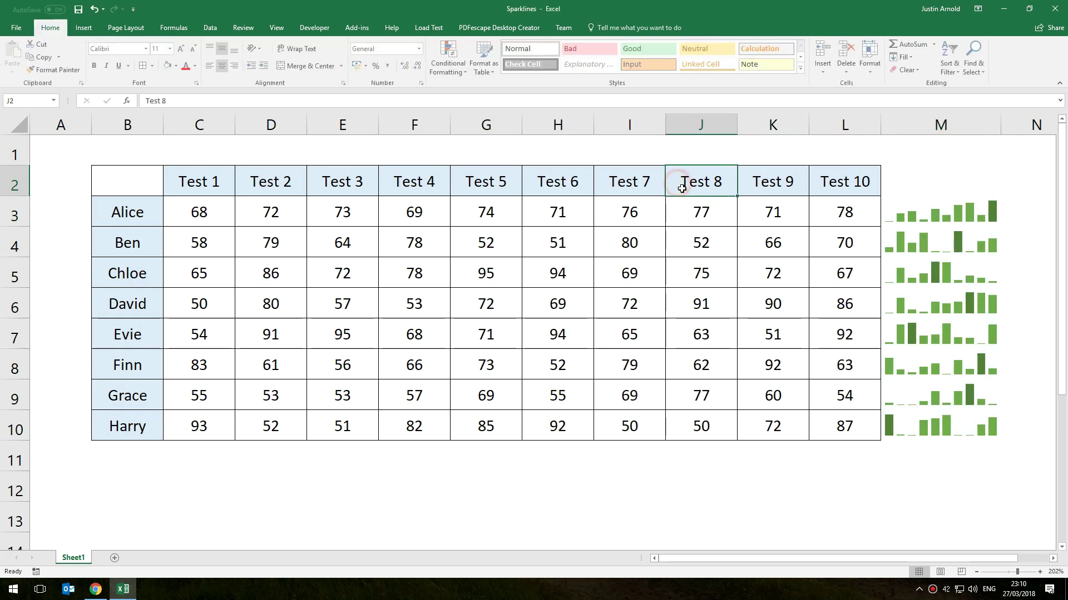
pyautogui.click(887, 212)
pyautogui.click(779, 220)
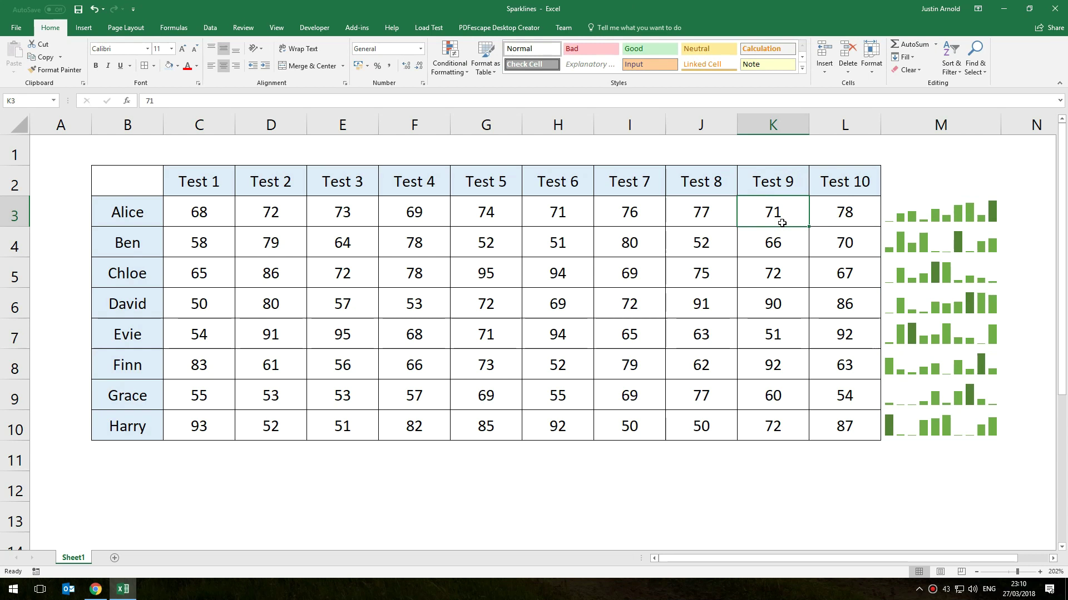
pyautogui.click(143, 183)
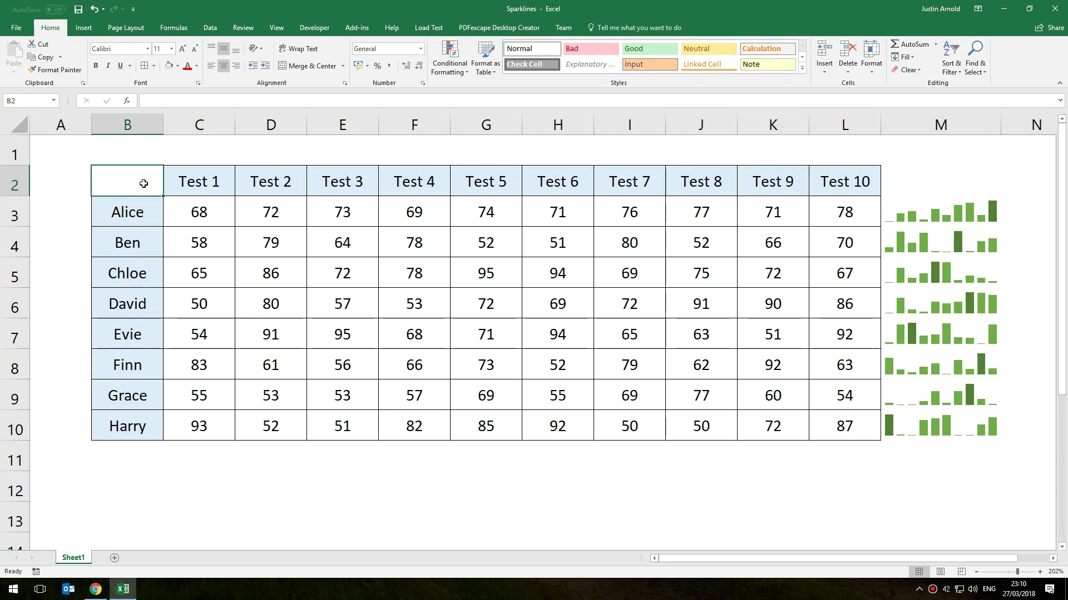